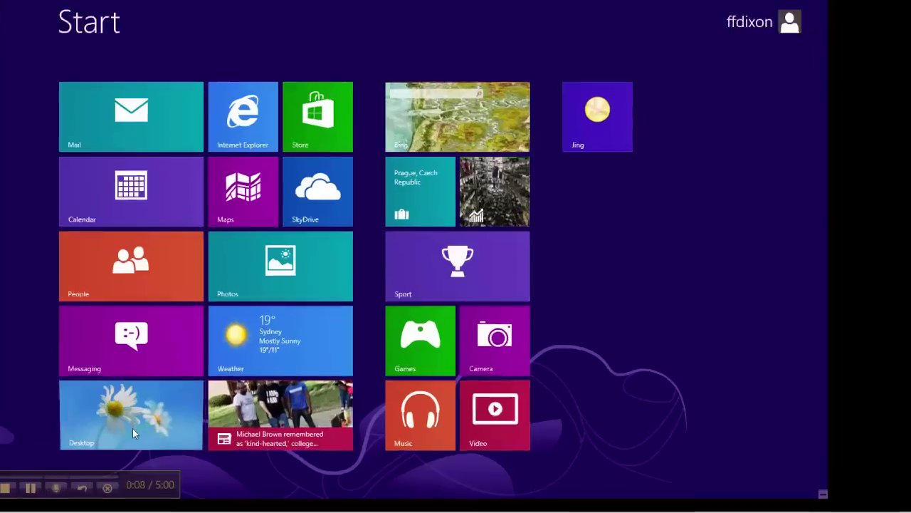
Switch from the Windows 8 Start screen to the desktop and open Recording devices from the volume icon
click(178, 430)
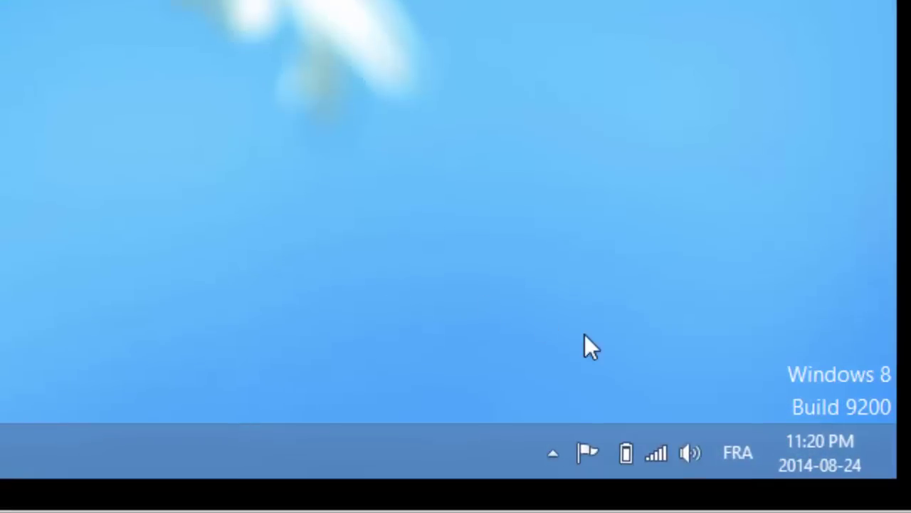
right_click(687, 452)
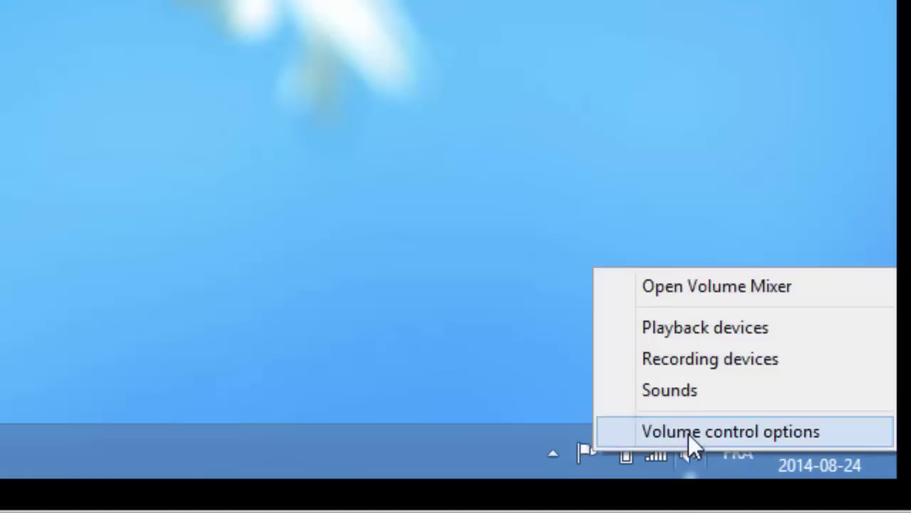
click(690, 358)
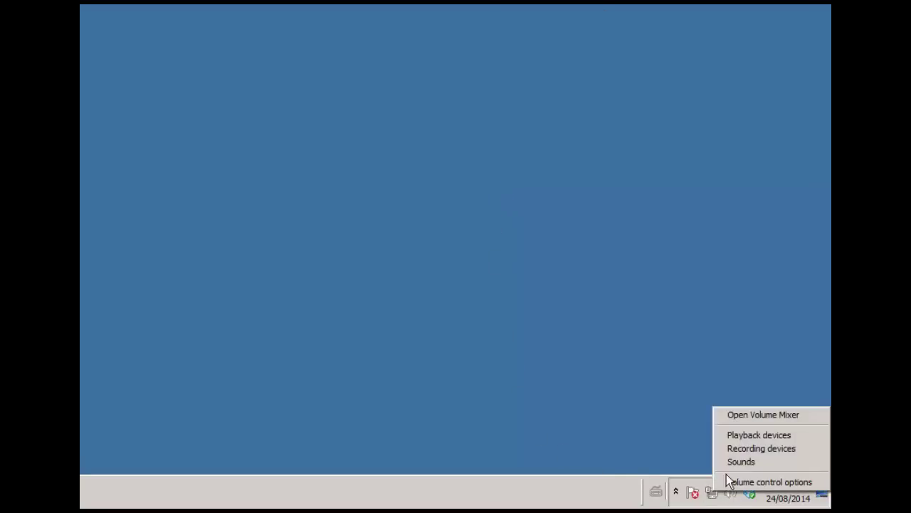
Set FrontMic as the default recording device instead of the Webcam C170 microphone
click(728, 453)
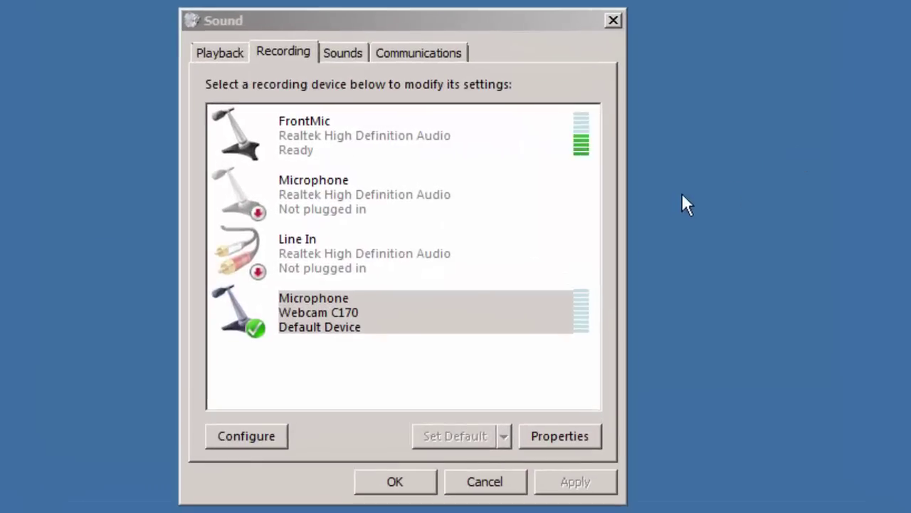
click(402, 139)
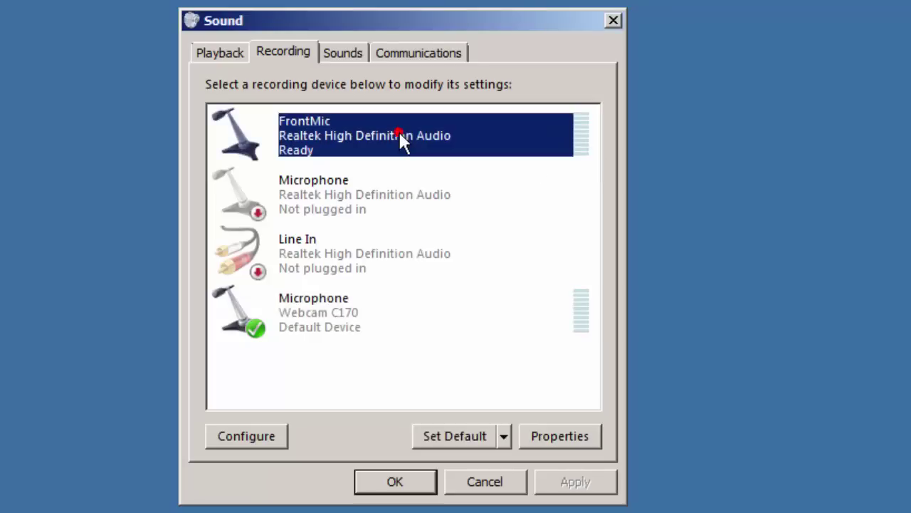
click(458, 436)
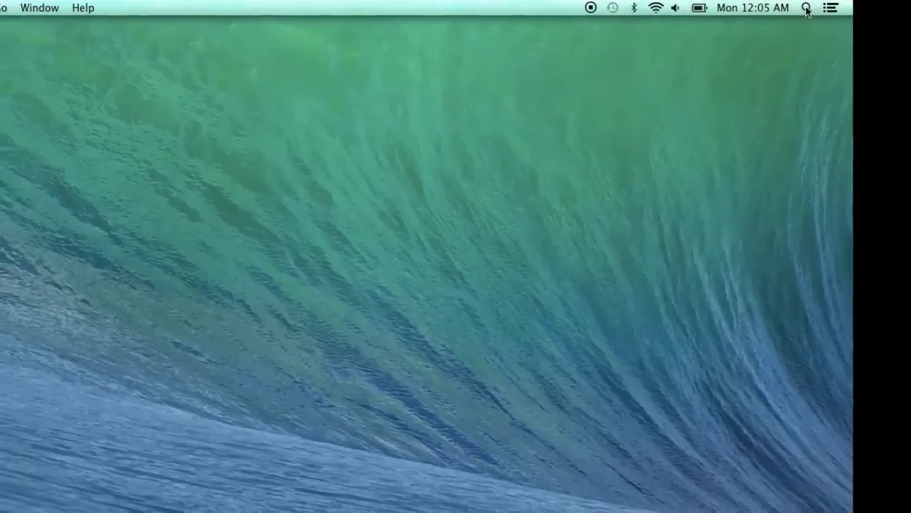
Open System Preferences via Spotlight and show the Sound Input settings for the External microphone
click(806, 8)
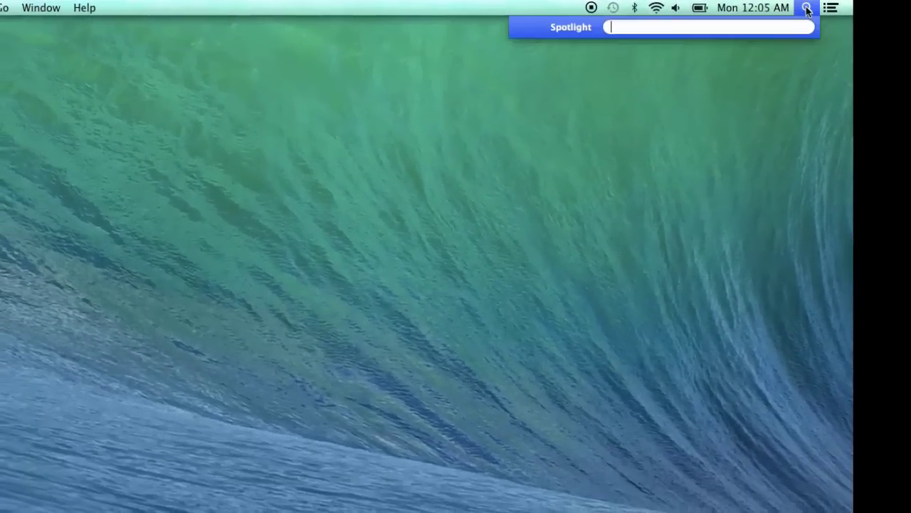
text(sys)
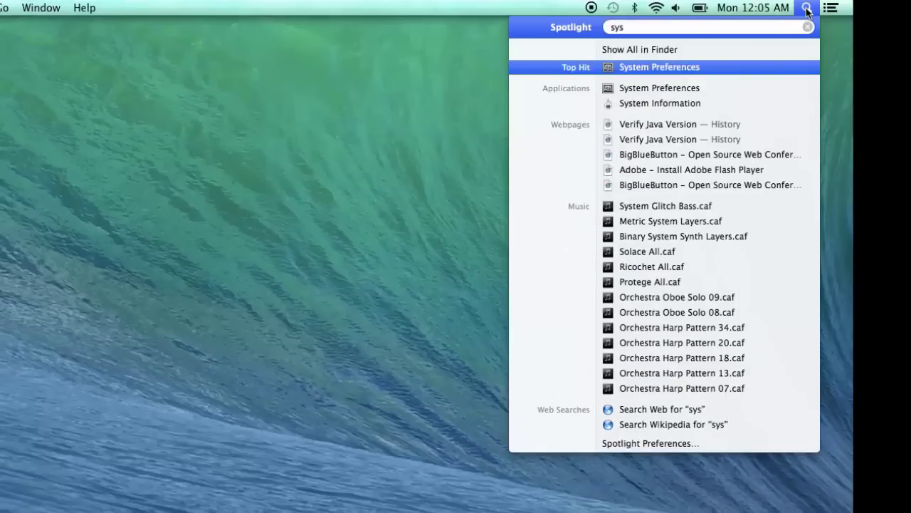
click(723, 72)
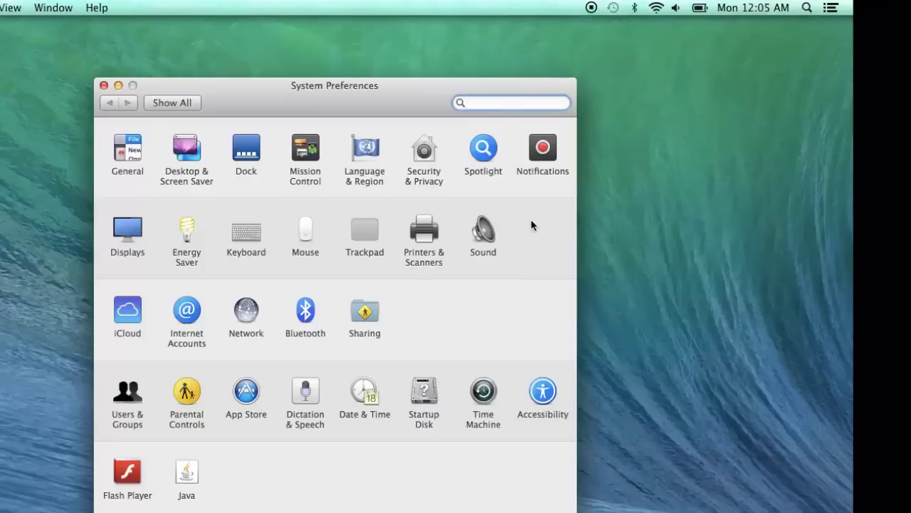
click(484, 234)
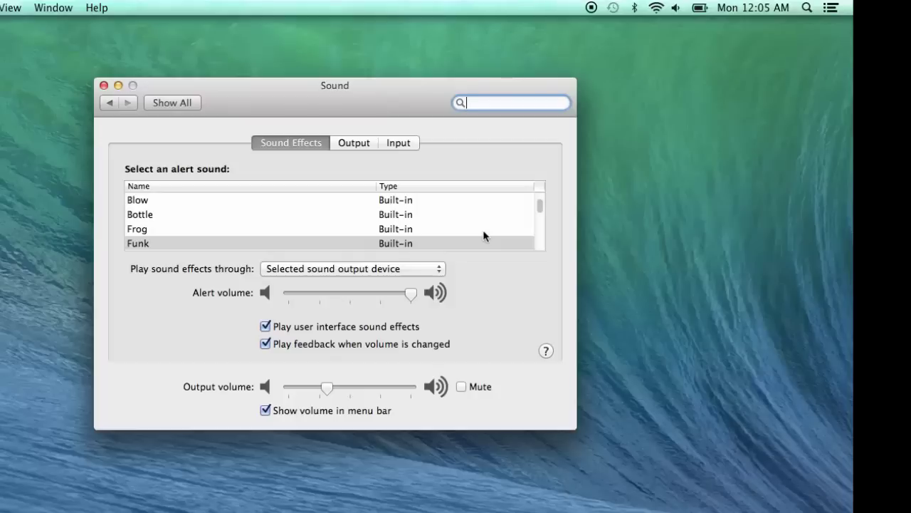
click(398, 144)
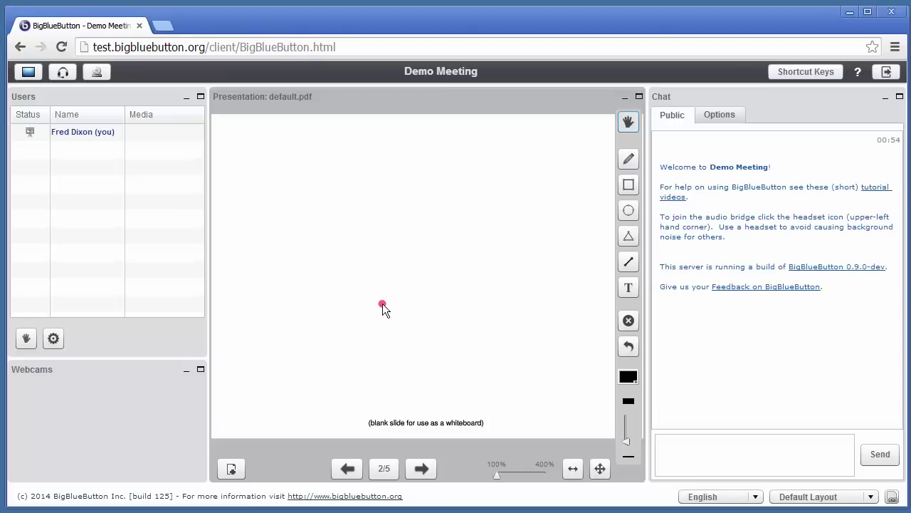
Join the Demo Meeting audio with the microphone and allow Chrome microphone access
click(70, 75)
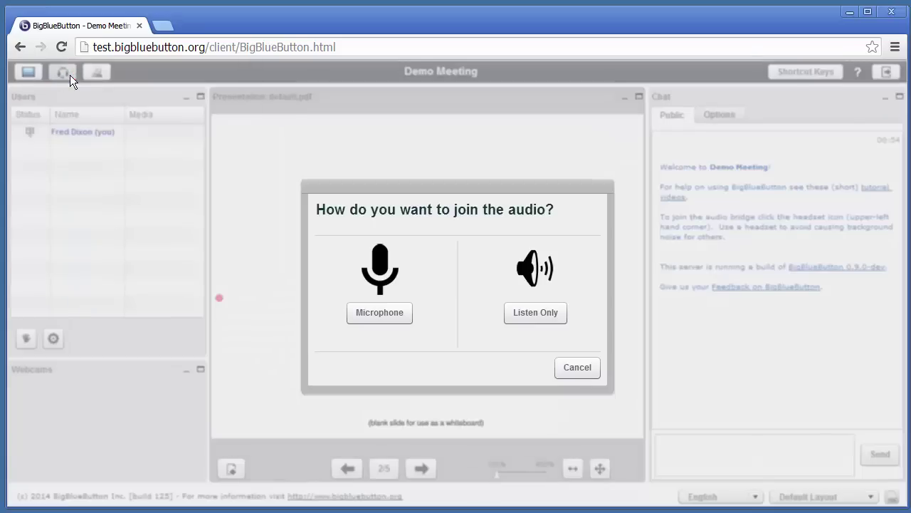
click(393, 319)
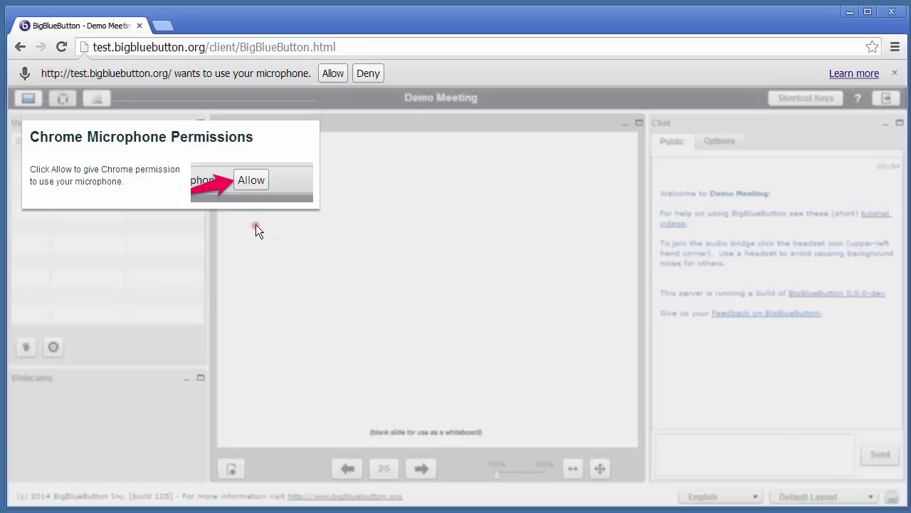
click(331, 73)
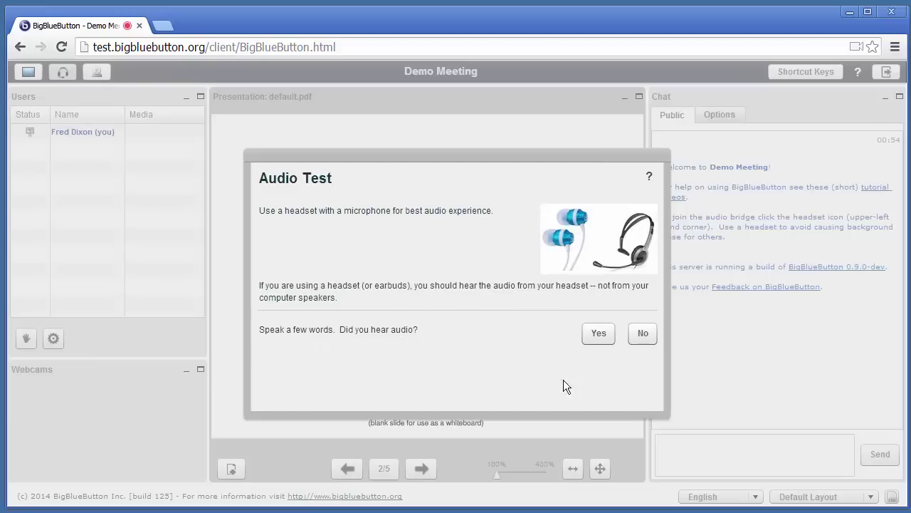
Confirm the audio test was heard, then mute and unmute the microphone
click(608, 341)
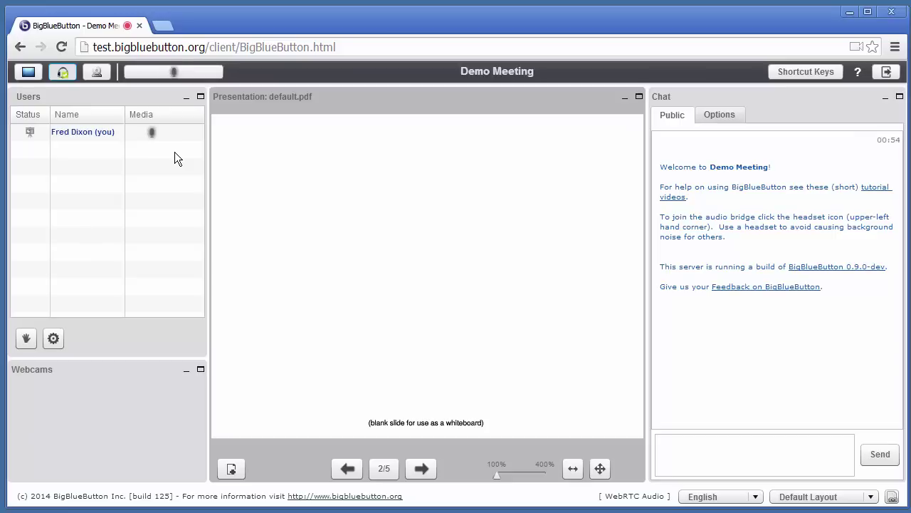
click(210, 75)
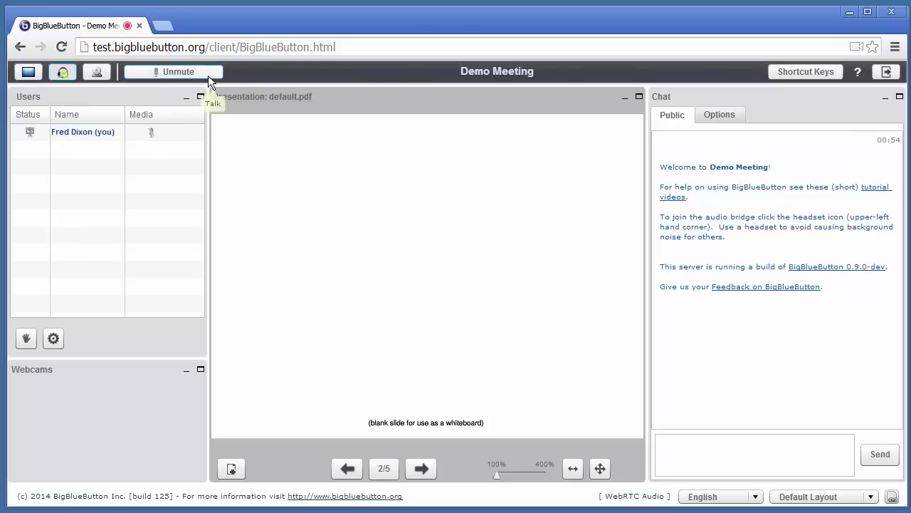
click(207, 74)
mouse_move(427, 277)
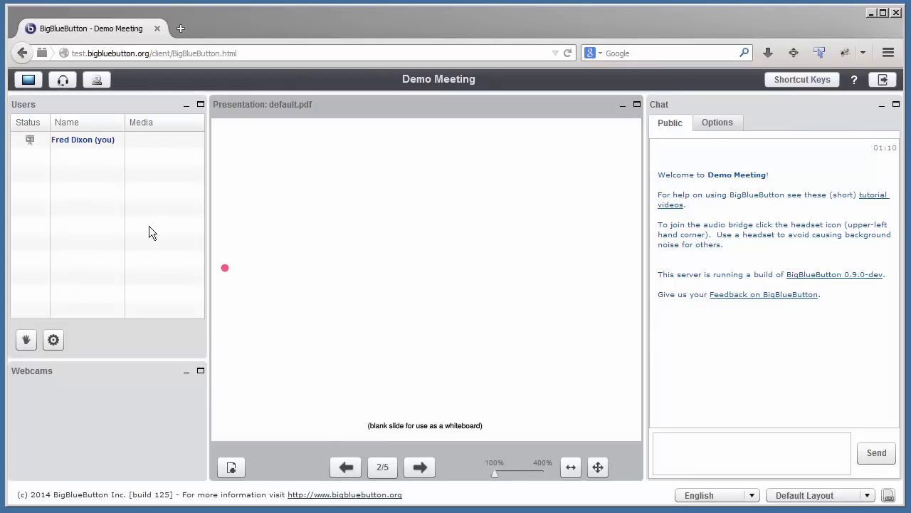
Join Firefox meeting audio by microphone and share the FrontMic device, reopening the prompt once
click(69, 84)
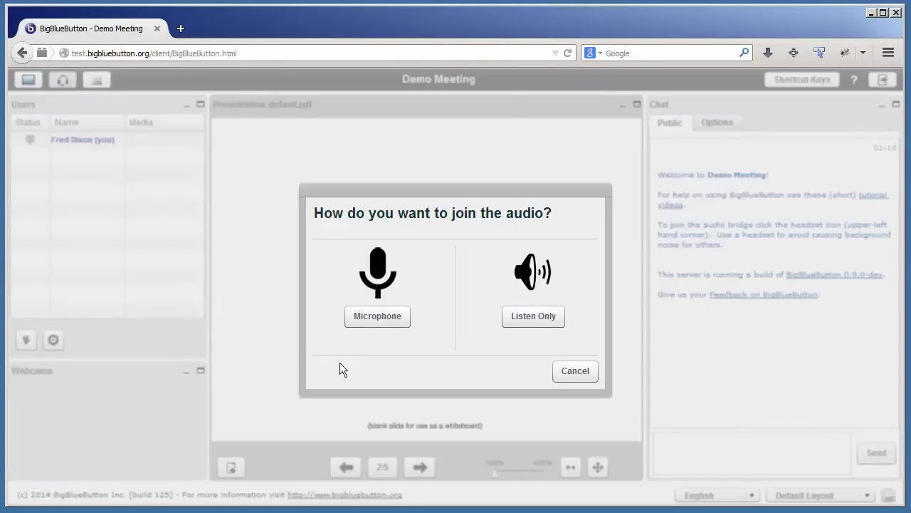
click(401, 322)
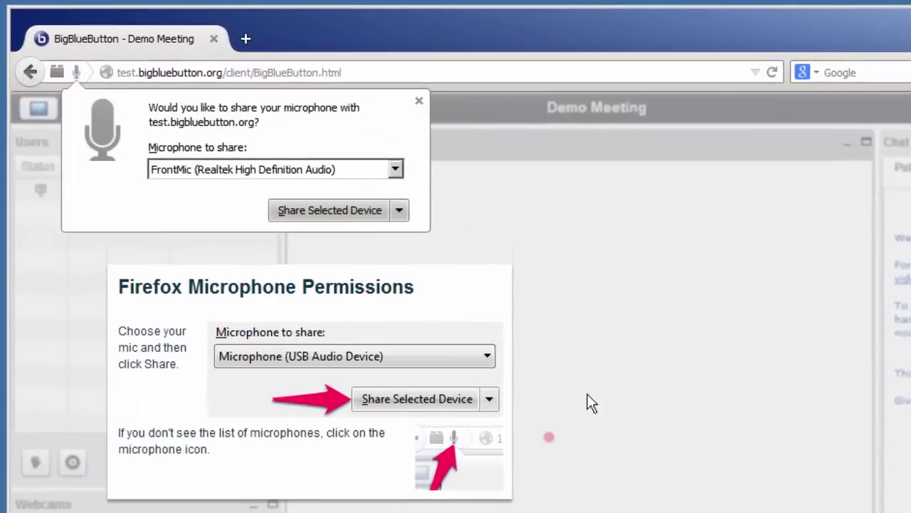
click(325, 219)
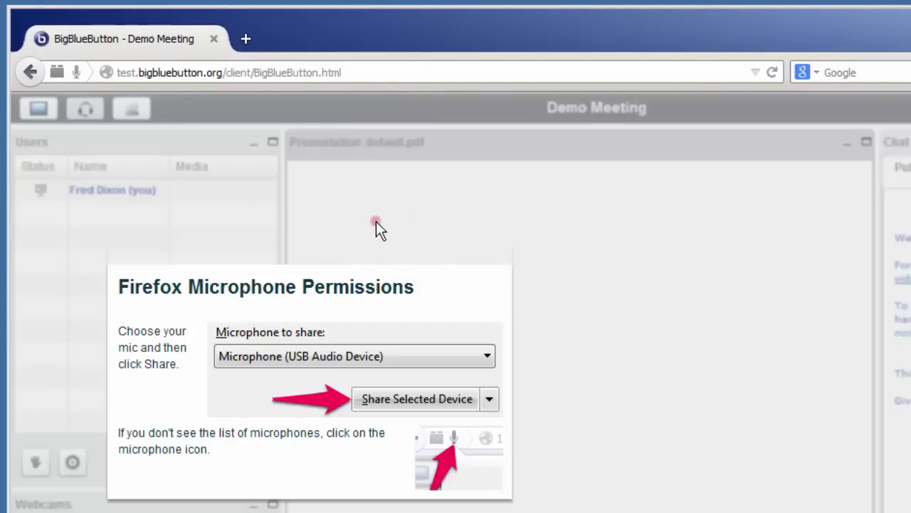
click(76, 73)
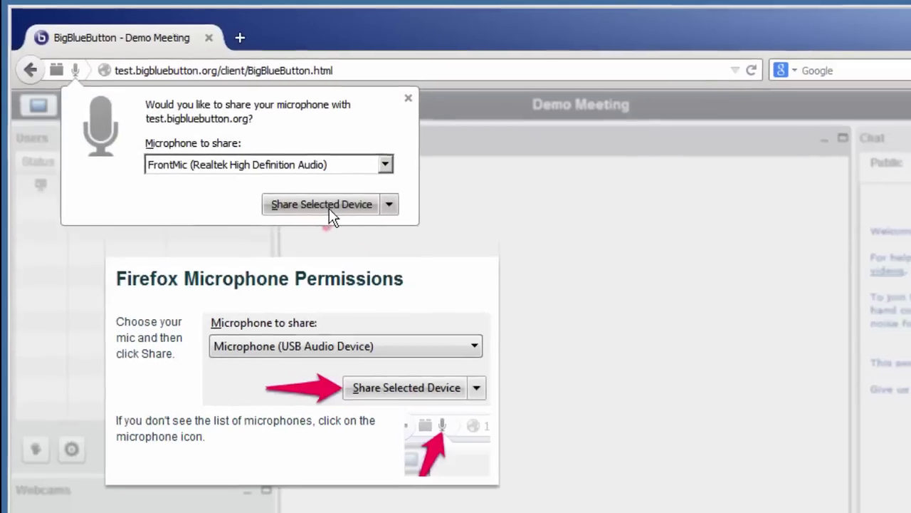
click(329, 210)
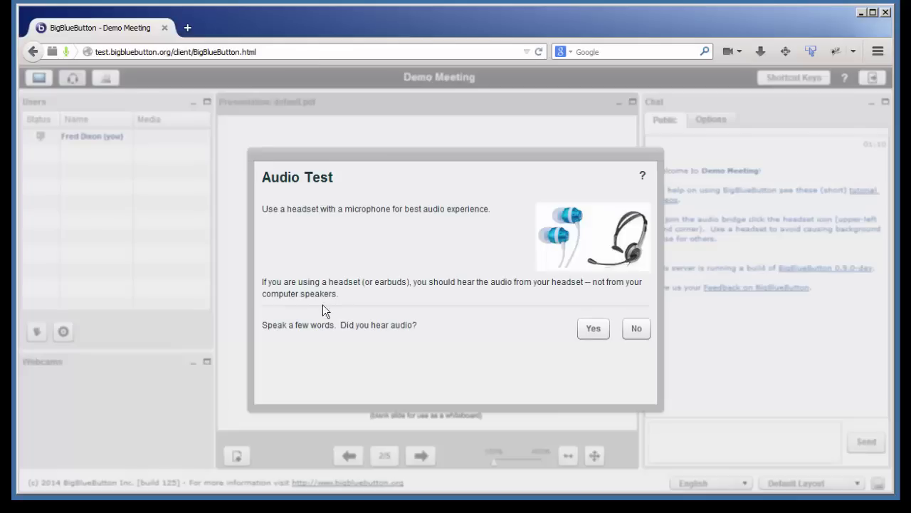
Confirm the echo test, mute and unmute the microphone, then leave the audio conference
click(591, 329)
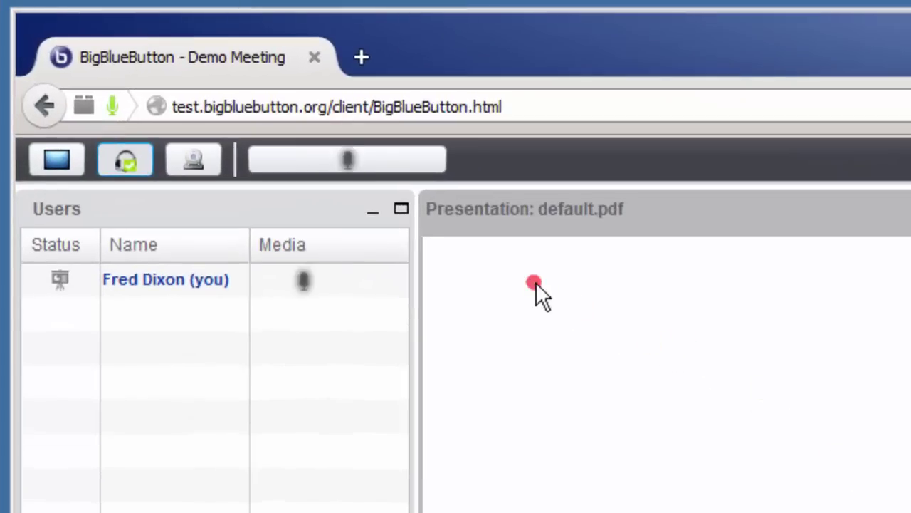
click(380, 164)
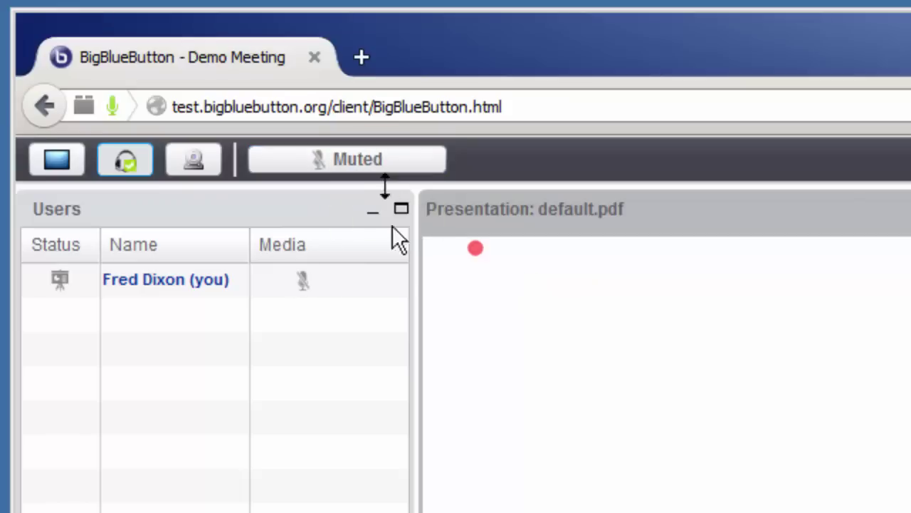
click(412, 160)
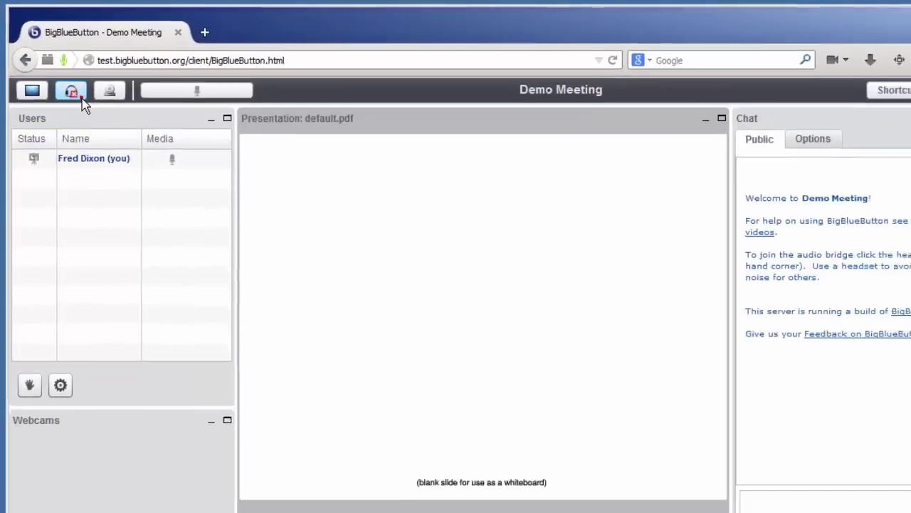
click(116, 139)
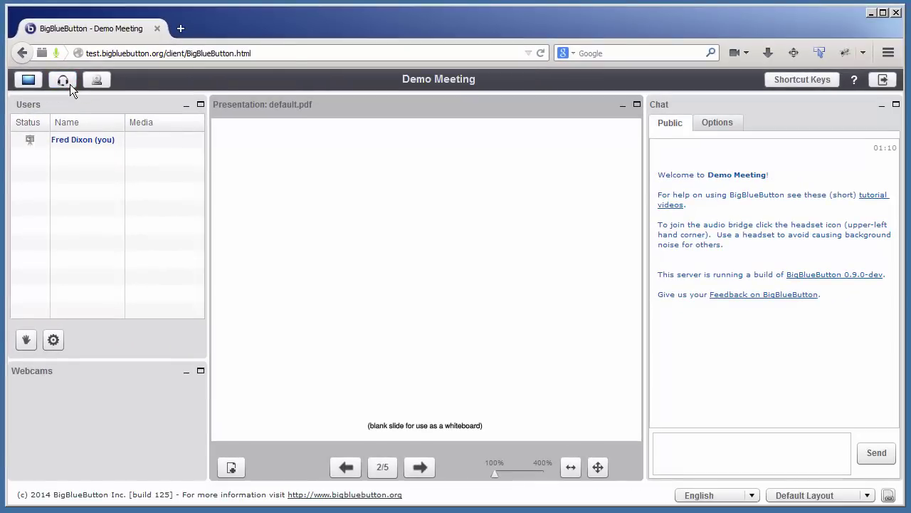
Rejoin meeting audio by microphone and report no audio heard in the echo test
click(68, 83)
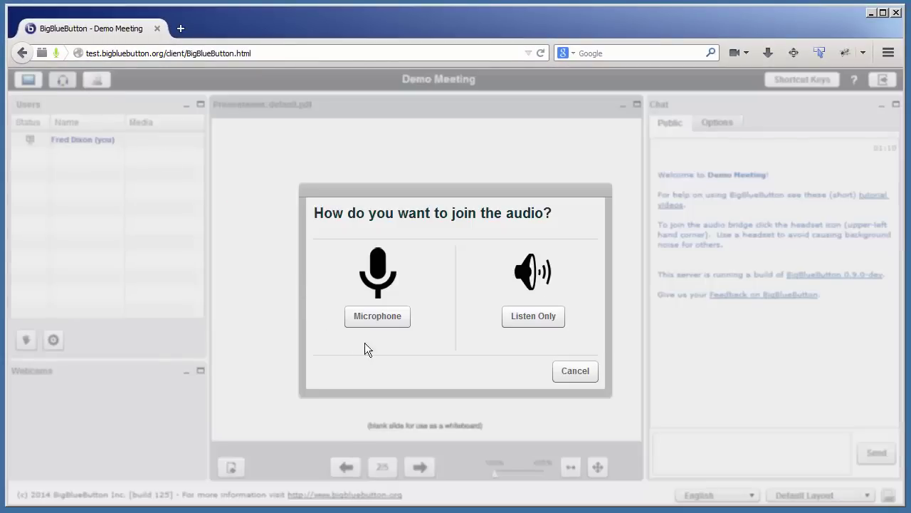
click(400, 322)
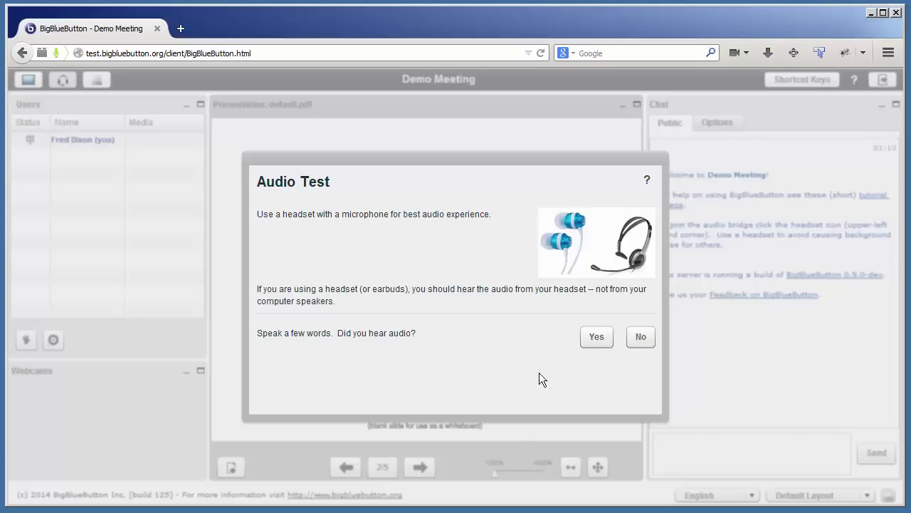
click(640, 344)
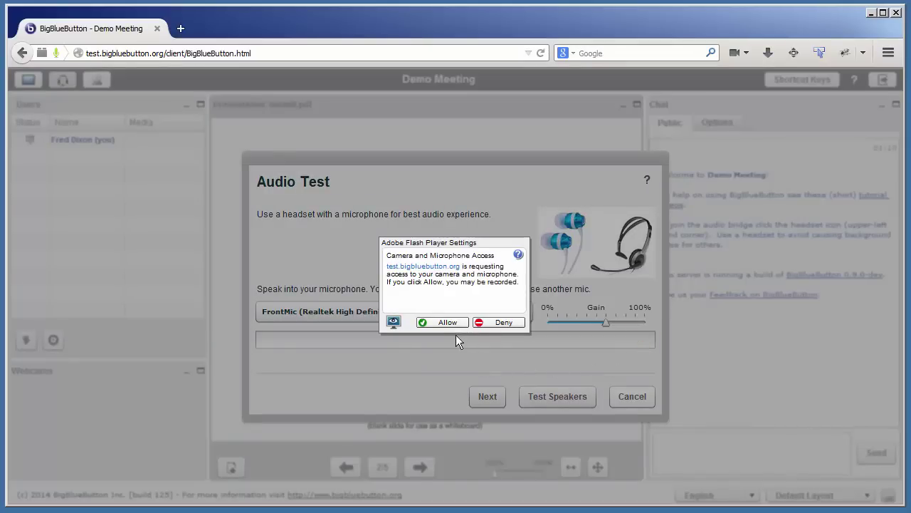
Allow Flash microphone access, keep FrontMic selected, retest and confirm audio to join
click(446, 323)
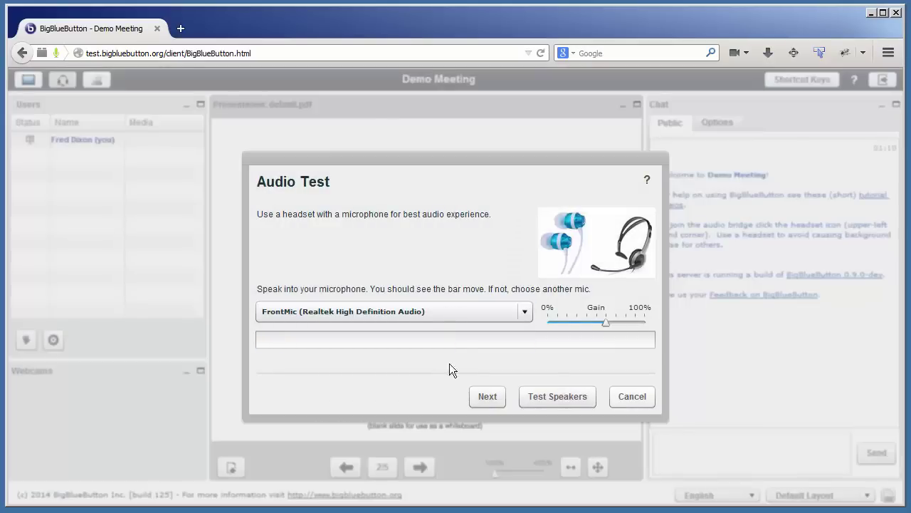
click(506, 311)
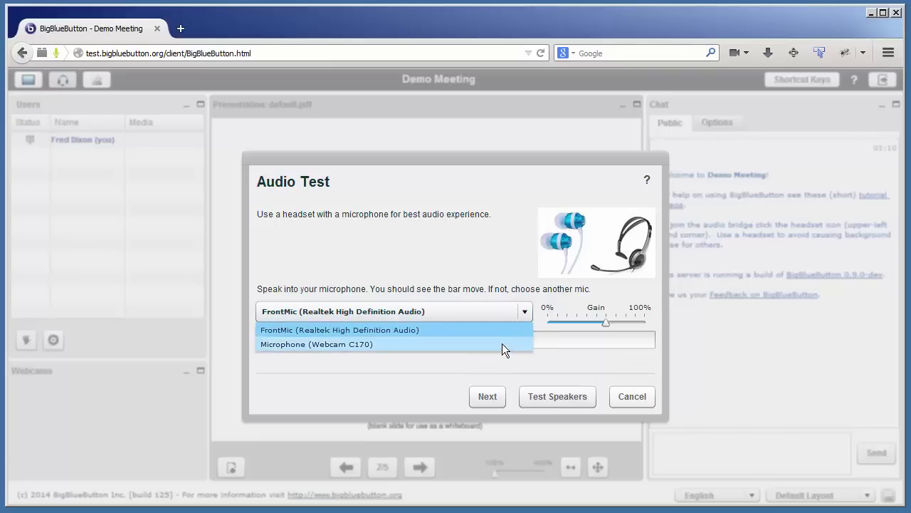
click(504, 330)
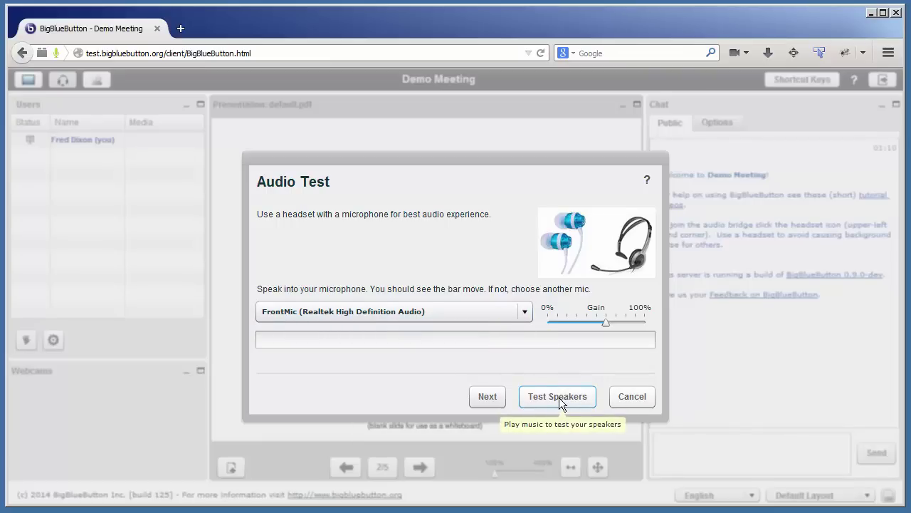
click(495, 396)
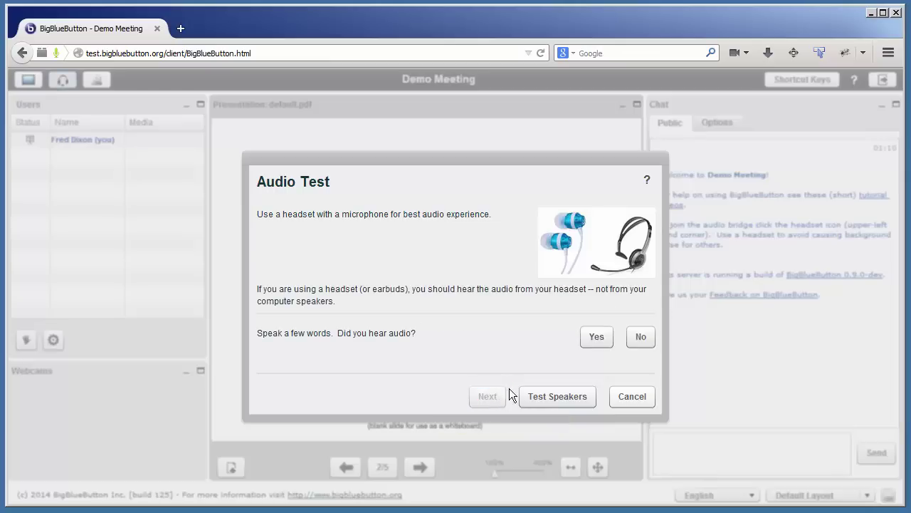
click(600, 342)
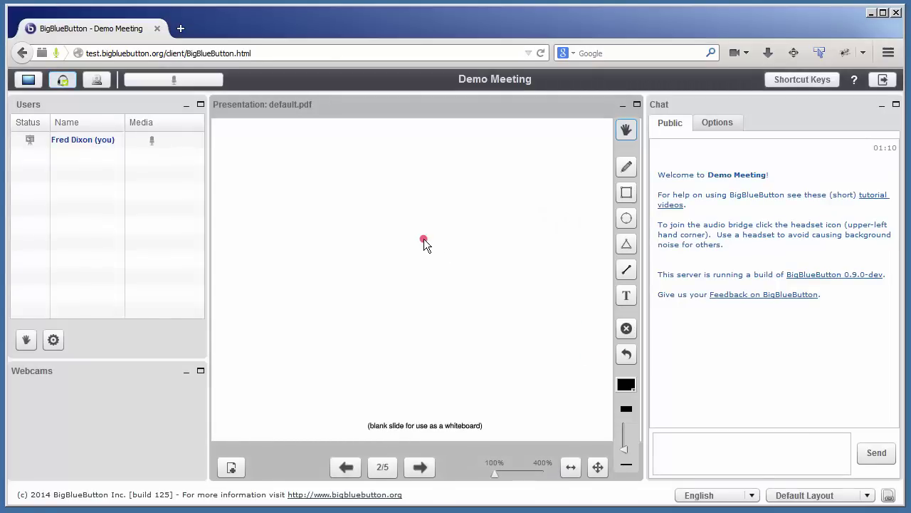
Mute the microphone from the Mute button in the top toolbar
click(211, 81)
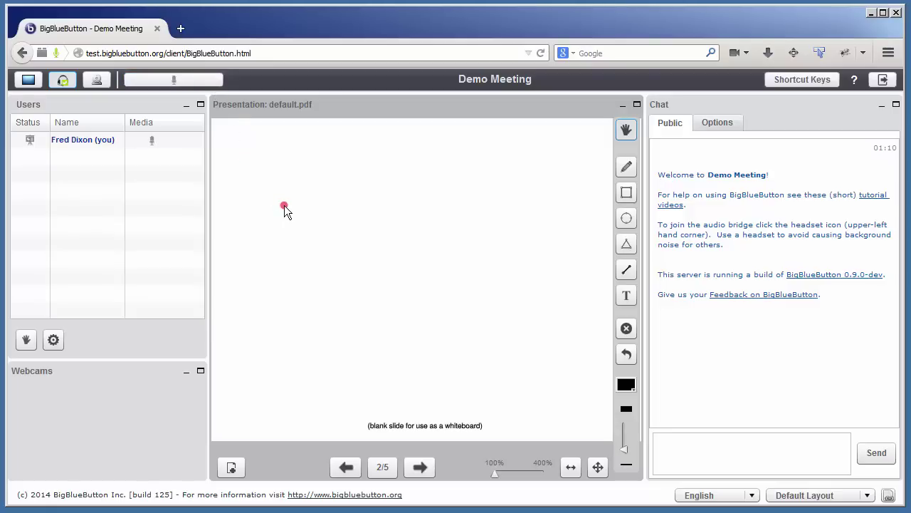